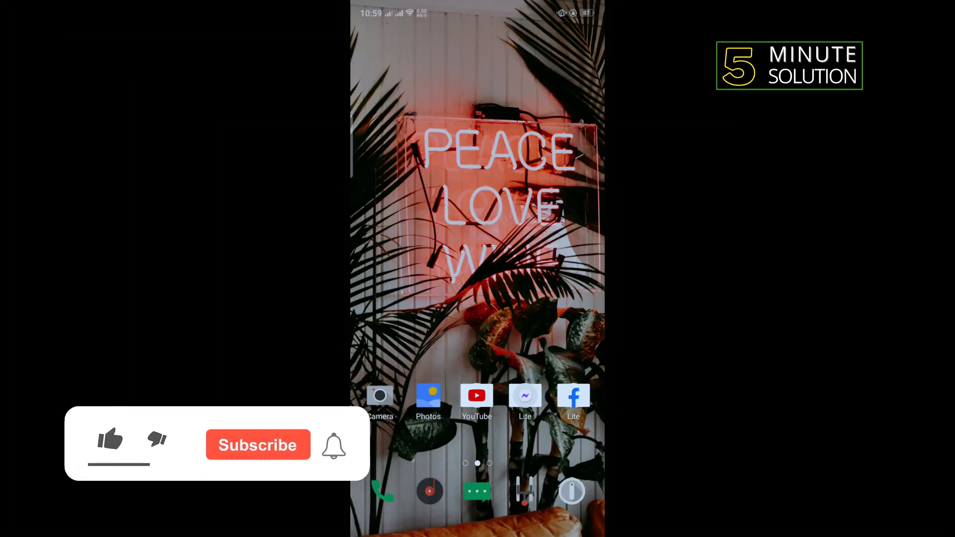
Step: Swipe to the home screen page that holds Play Store and Instagram
{"action": "left_click_drag", "start_coordinate": [537, 311], "coordinate": [378, 311]}
Step: Find Instagram in Google Play Store via the 'Instagram' recent search
{"action": "left_click", "coordinate": [478, 197]}
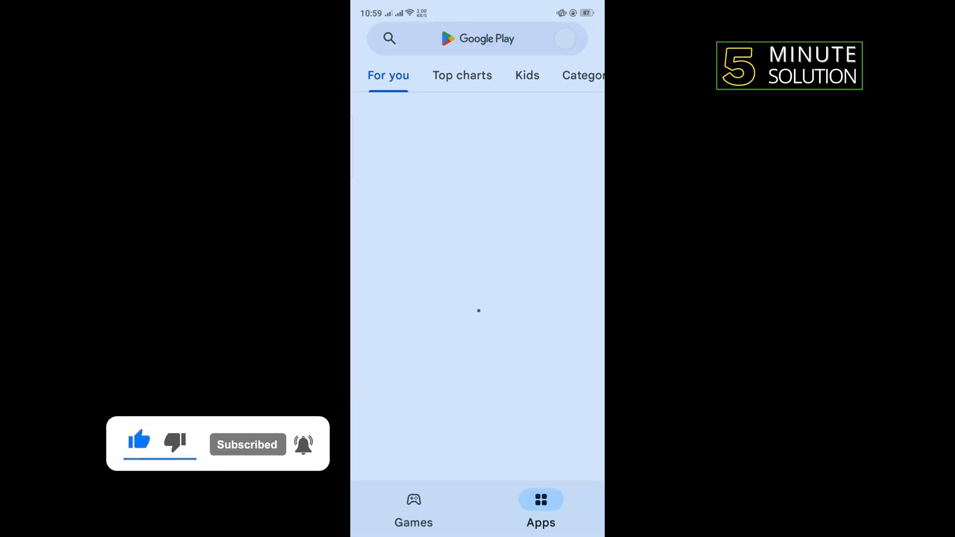
{"action": "left_click", "coordinate": [504, 36]}
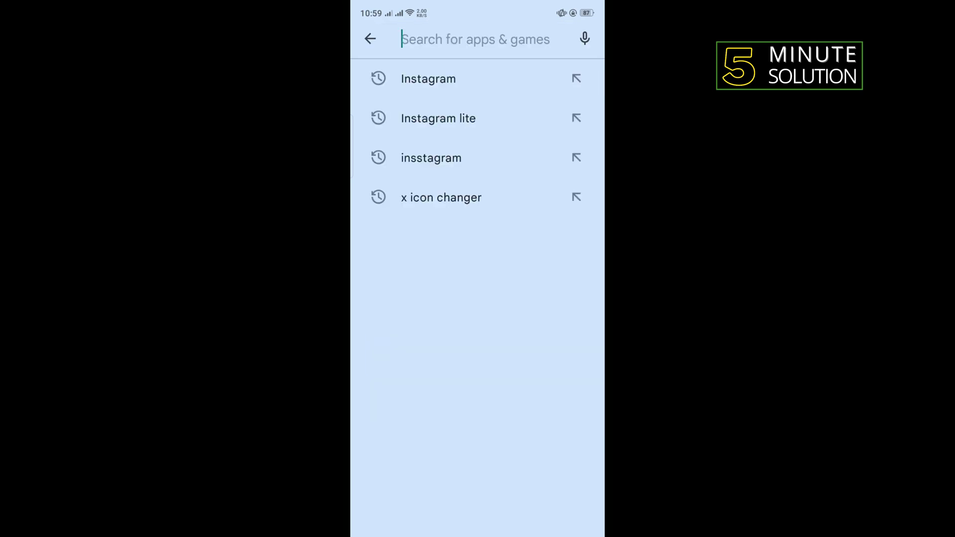
{"action": "left_click", "coordinate": [429, 79]}
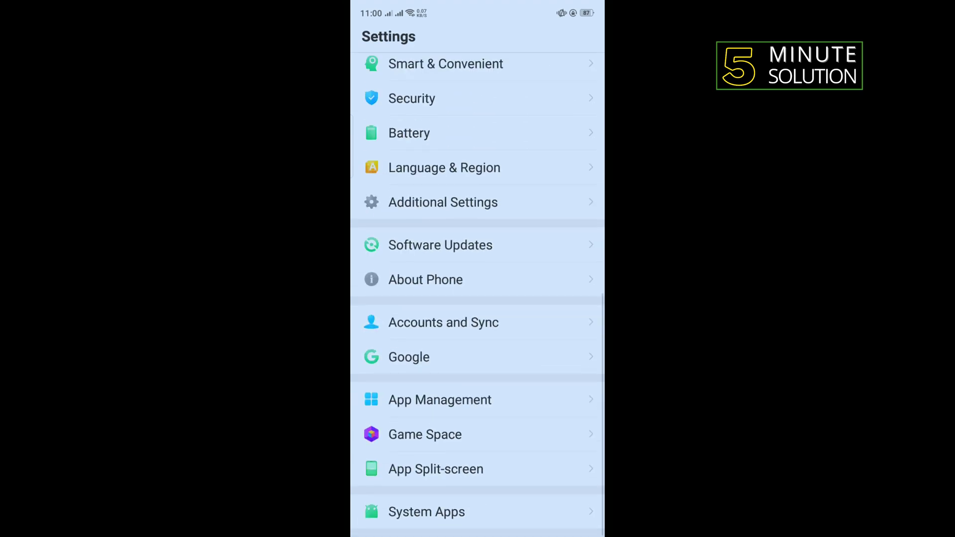
Step: In App Management show system processes and select Android System WebView
{"action": "left_click", "coordinate": [494, 400]}
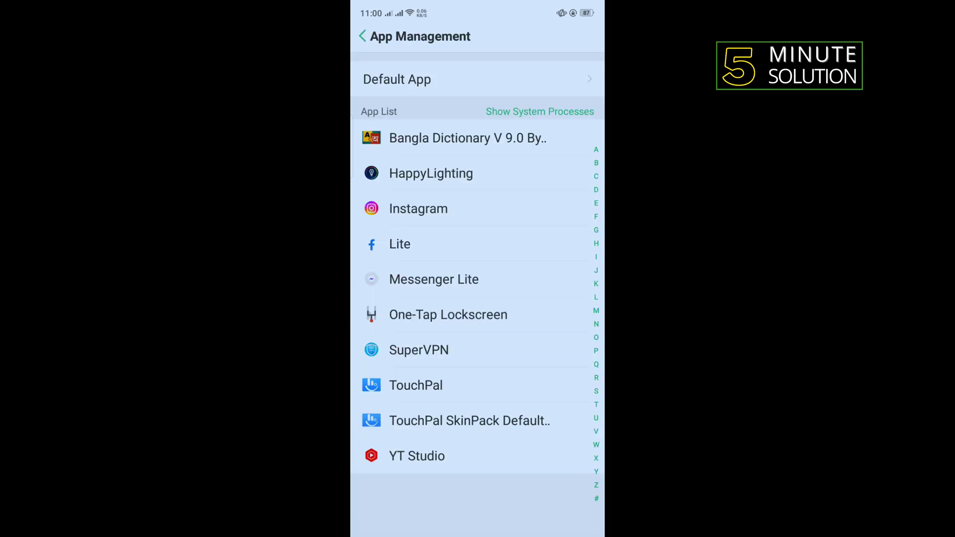
{"action": "left_click_drag", "start_coordinate": [557, 120], "coordinate": [601, 106]}
{"action": "left_click", "coordinate": [569, 113]}
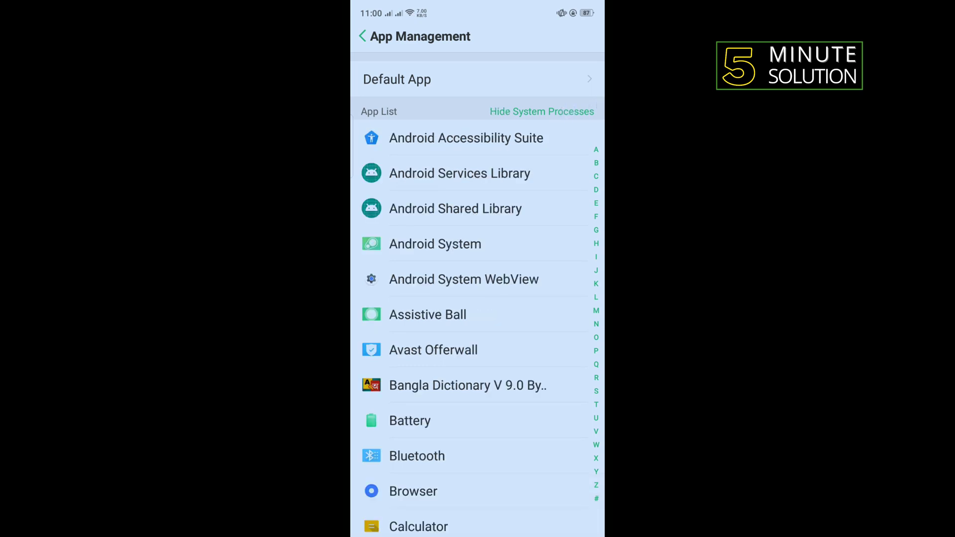
{"action": "left_click", "coordinate": [483, 282]}
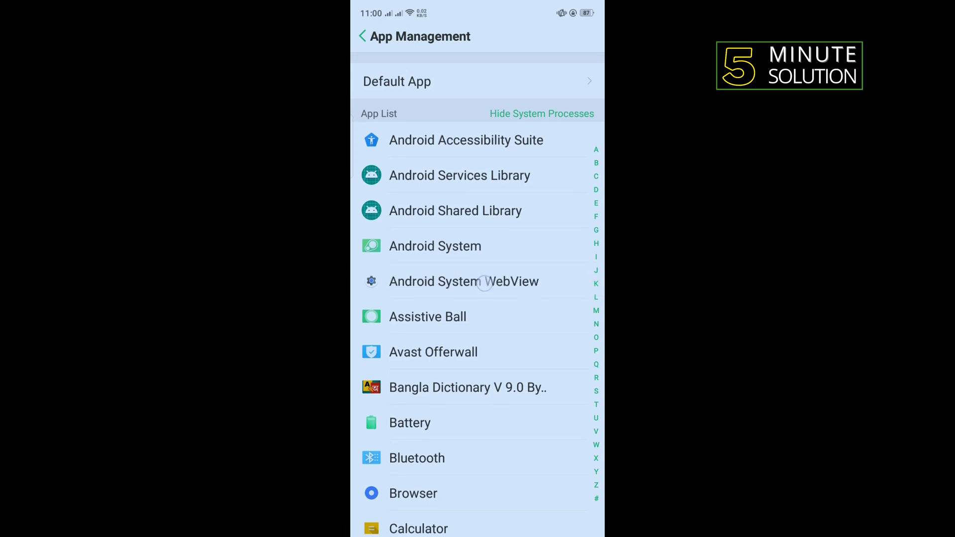
{"action": "left_click", "coordinate": [527, 278]}
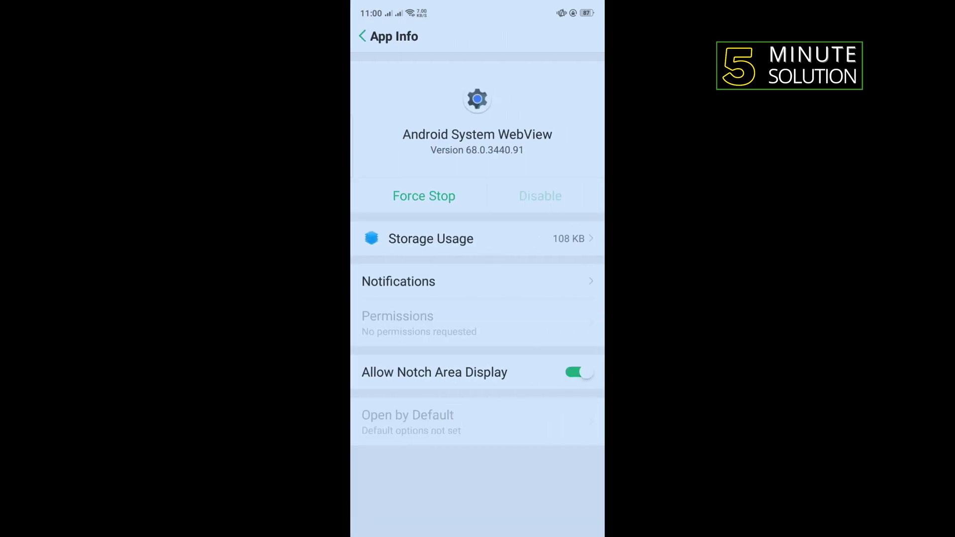
Step: Clear Android System WebView's cache to 0 B from Storage Usage and go Home
{"action": "left_click", "coordinate": [537, 236]}
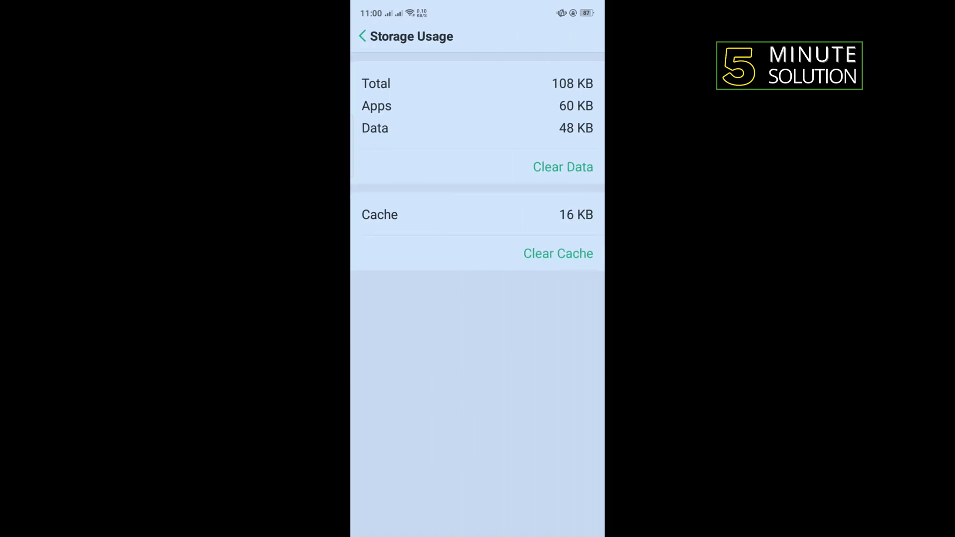
{"action": "left_click", "coordinate": [549, 253]}
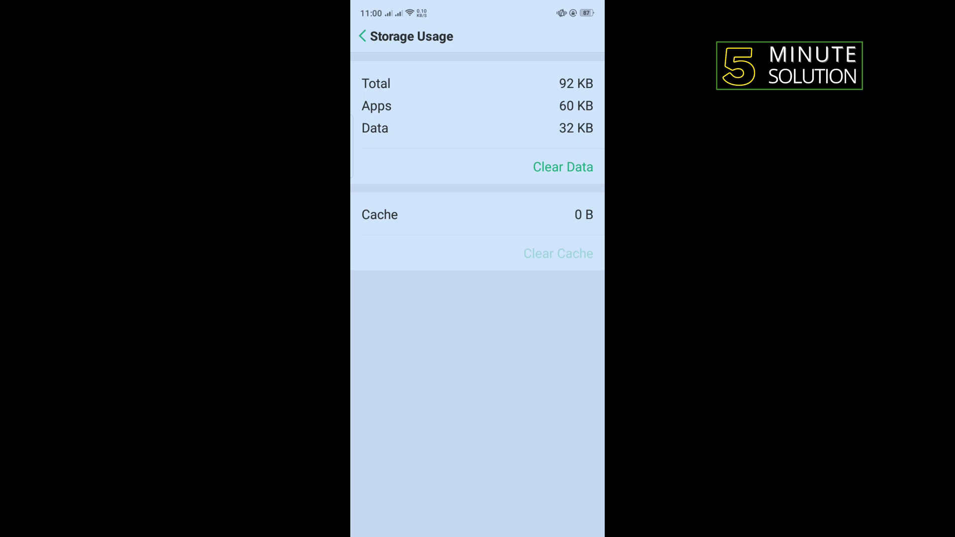
{"action": "key", "text": "Home"}
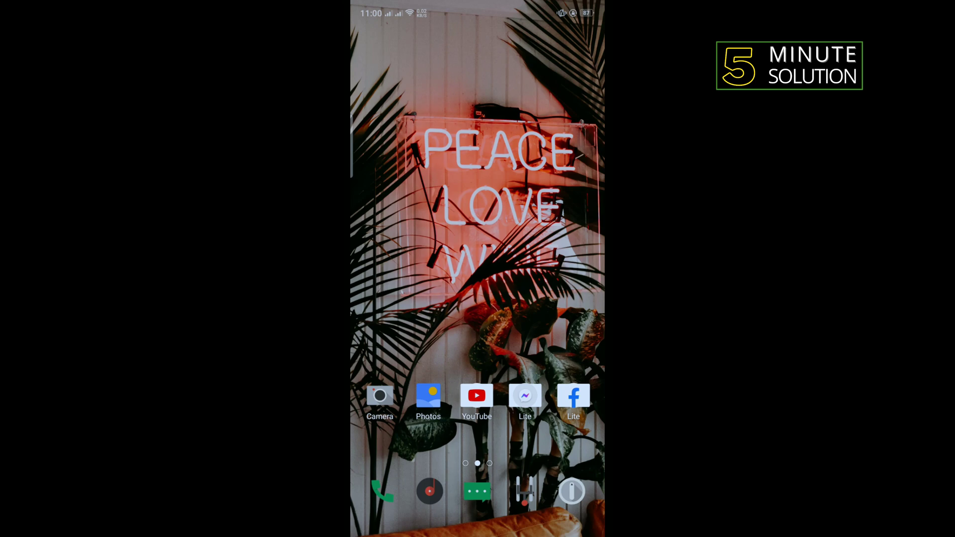
Step: Launch Instagram and reach Settings through the profile's hamburger menu
{"action": "left_click_drag", "start_coordinate": [477, 448], "coordinate": [477, 225]}
{"action": "left_click", "coordinate": [574, 126]}
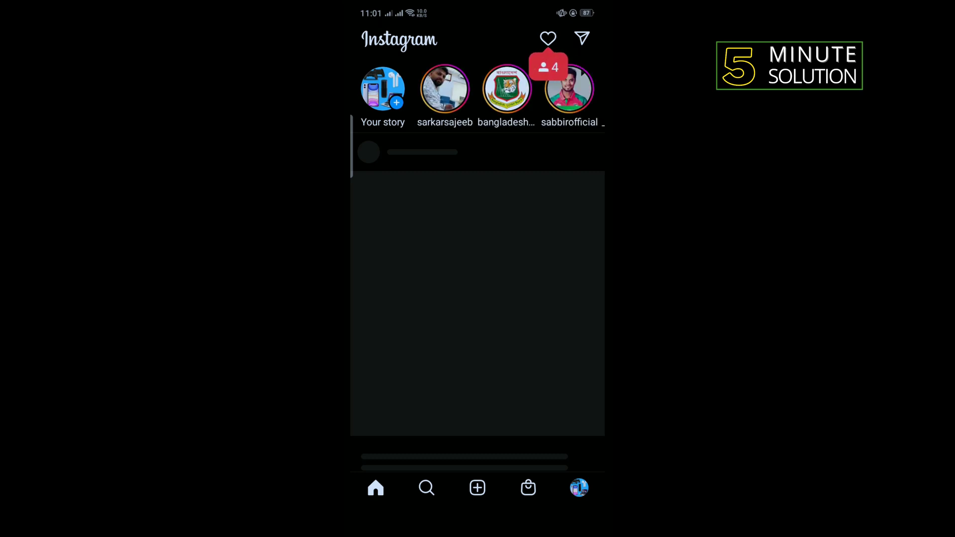
{"action": "left_click", "coordinate": [580, 489]}
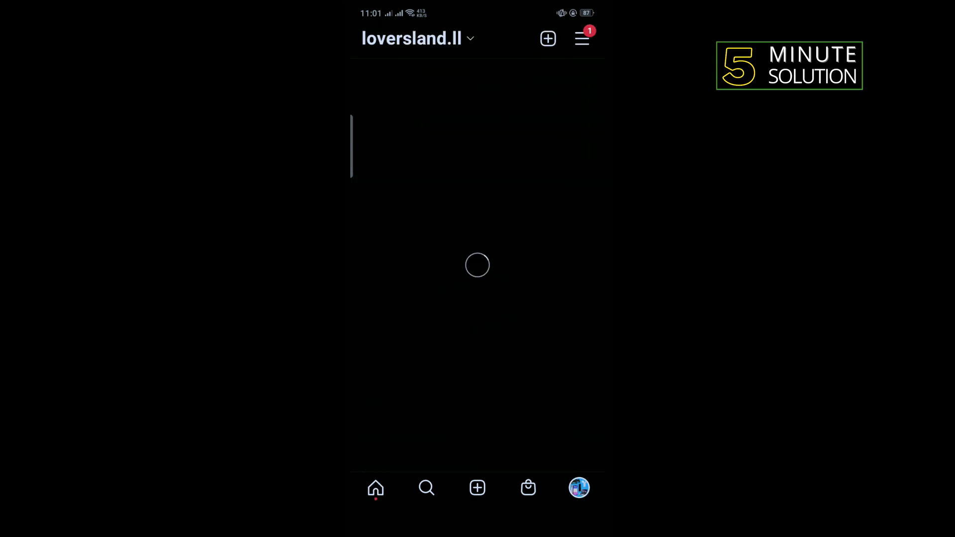
{"action": "left_click", "coordinate": [582, 39]}
{"action": "left_click", "coordinate": [500, 275]}
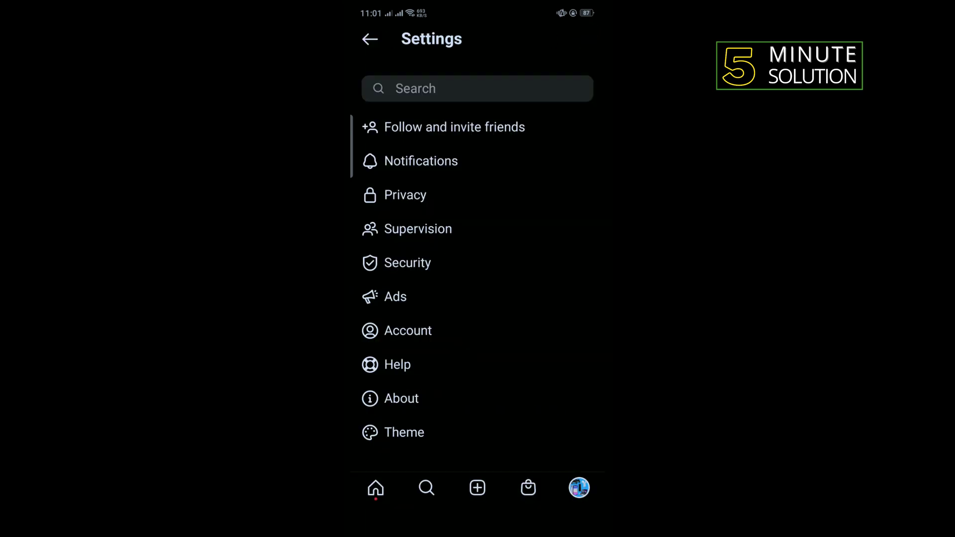
{"action": "left_click_drag", "start_coordinate": [482, 411], "coordinate": [542, 250]}
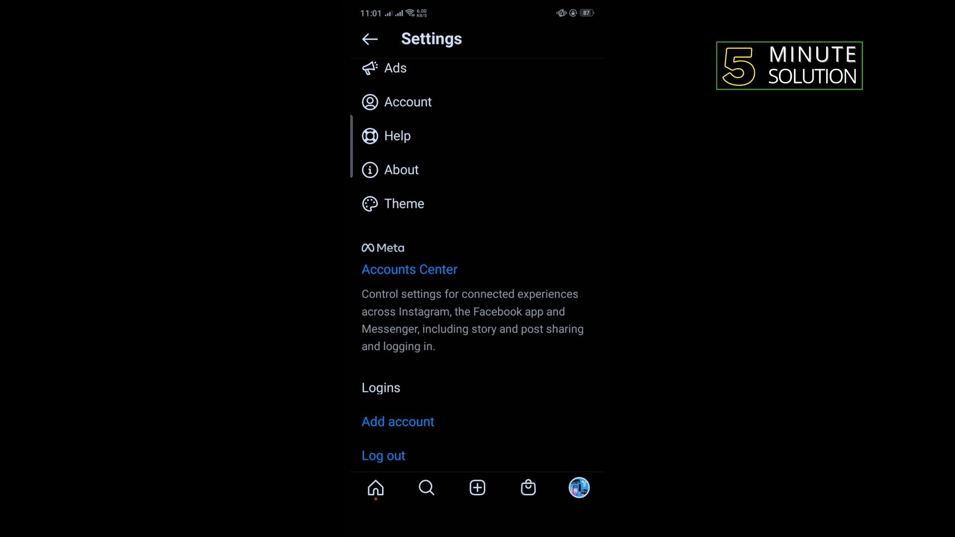
Step: Log out of Instagram, log back in to the saved account, and return Home
{"action": "left_click", "coordinate": [397, 454]}
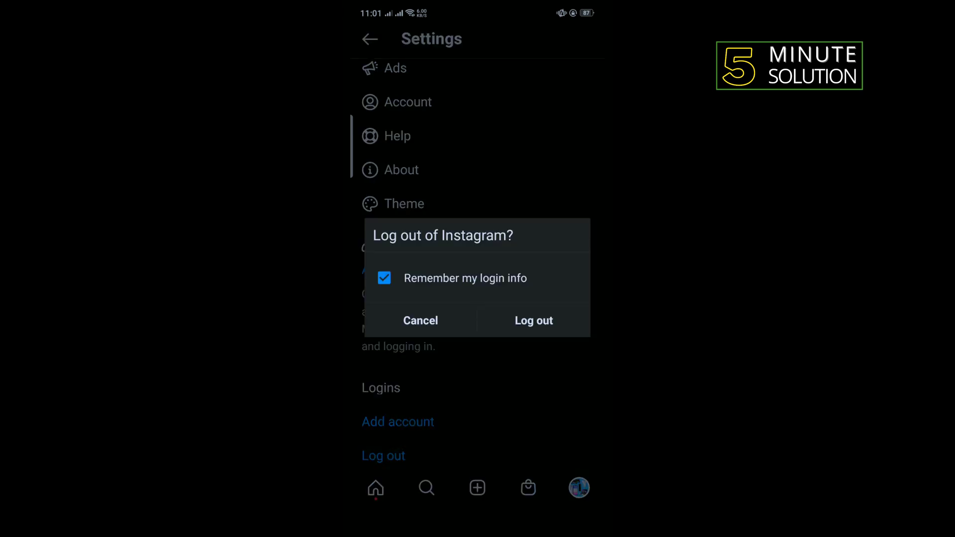
{"action": "left_click", "coordinate": [531, 317]}
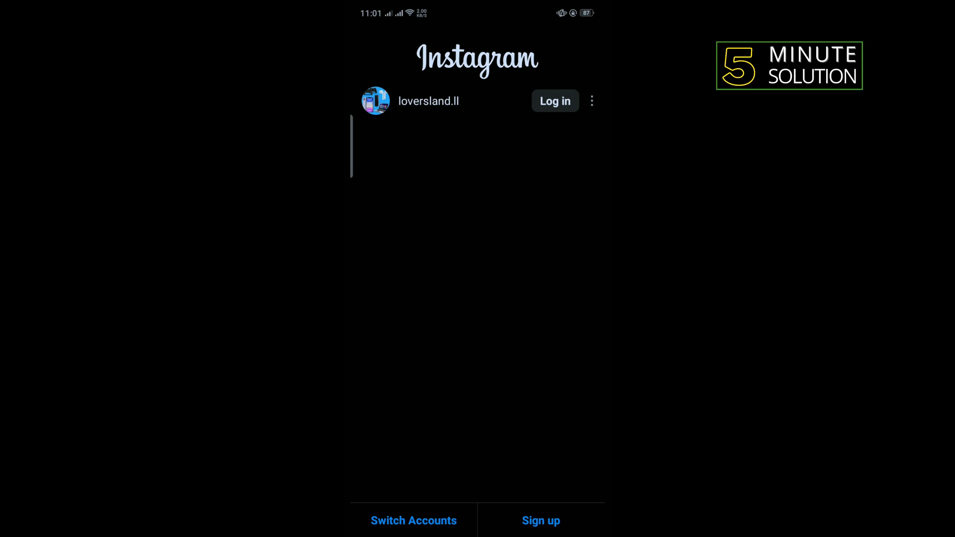
{"action": "left_click", "coordinate": [555, 101]}
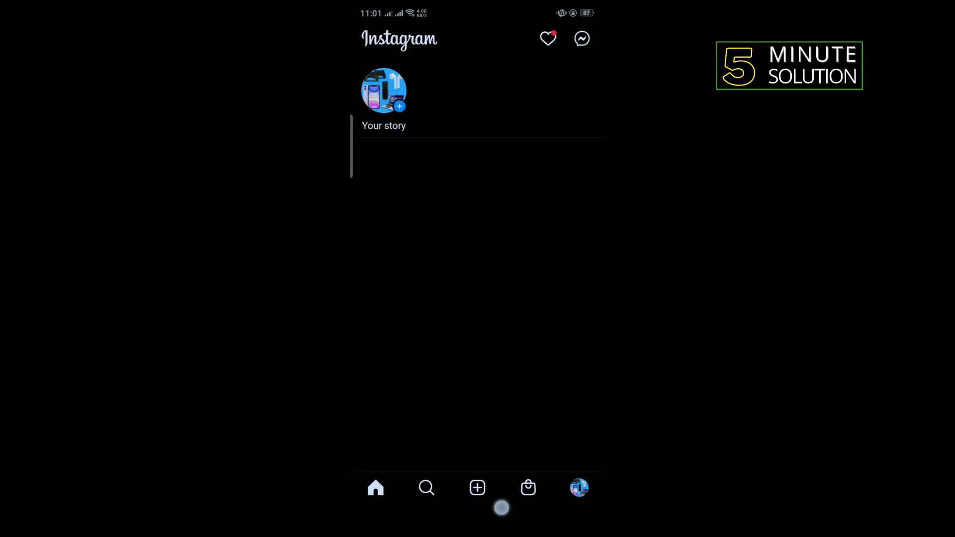
{"action": "left_click_drag", "start_coordinate": [501, 508], "coordinate": [502, 313]}
{"action": "left_click_drag", "start_coordinate": [403, 300], "coordinate": [567, 298]}
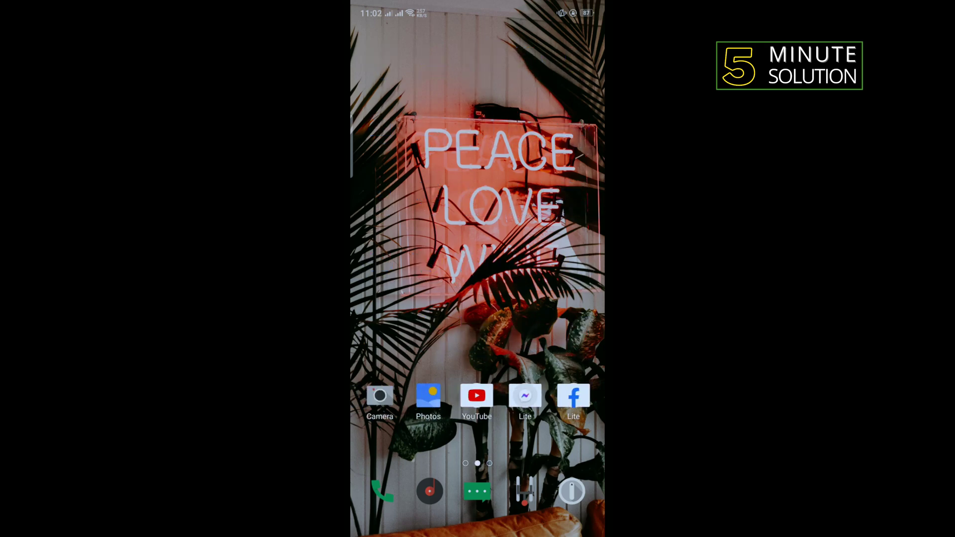
{"action": "scroll", "coordinate": [478, 298], "scroll_direction": "down", "scroll_amount": 2}
{"action": "scroll", "coordinate": [477, 299], "scroll_direction": "down", "scroll_amount": 10}
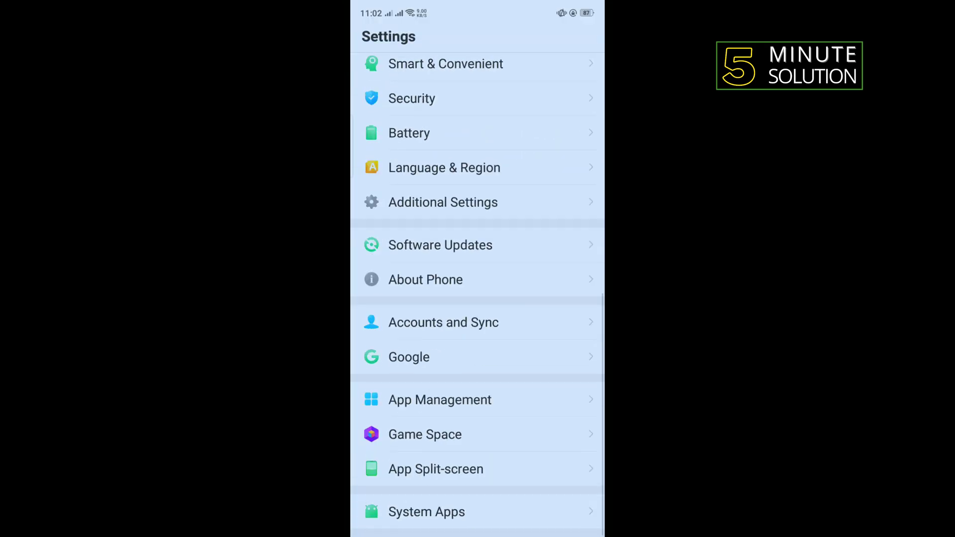
Step: Navigate App Management > Instagram > Storage Usage (83.6 MB data, 4.6 MB cache)
{"action": "left_click", "coordinate": [508, 394]}
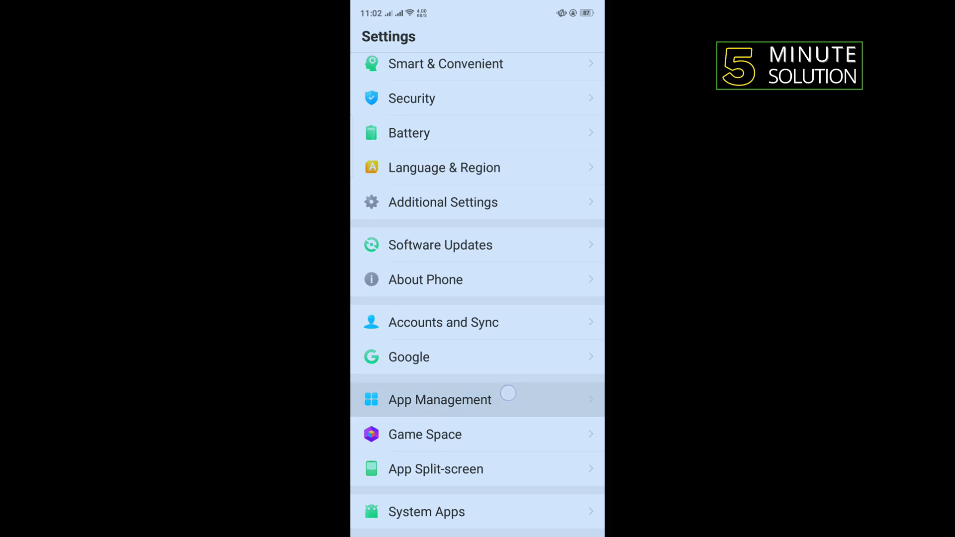
{"action": "left_click", "coordinate": [533, 209]}
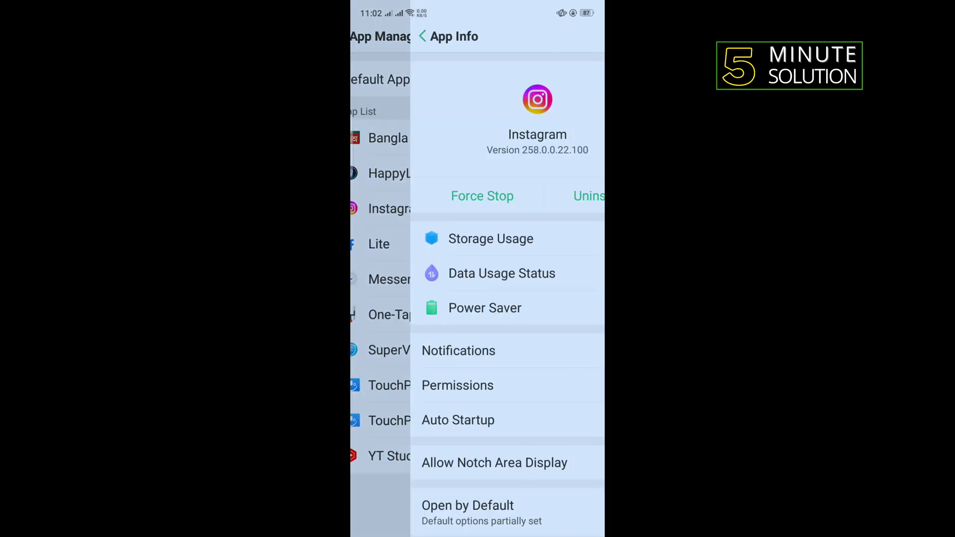
{"action": "left_click", "coordinate": [527, 236]}
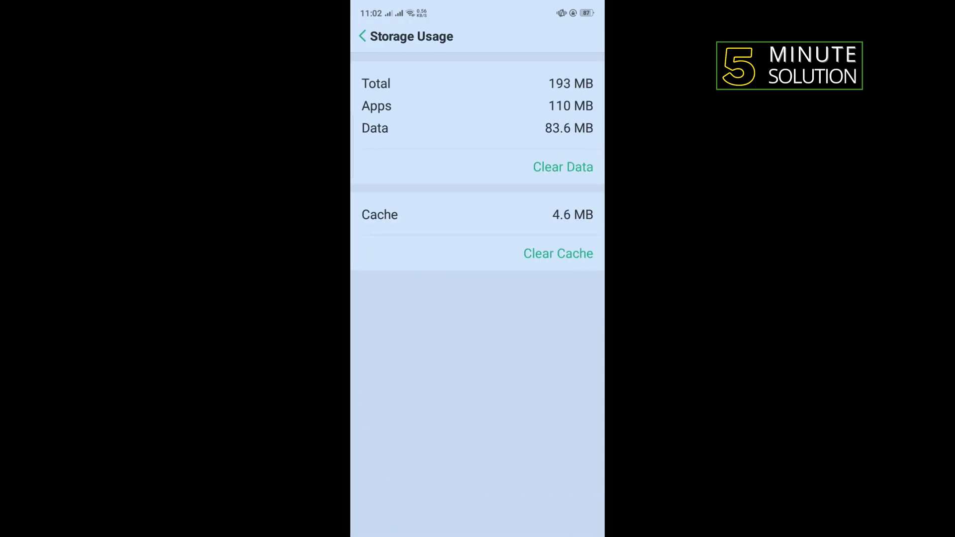
Step: Clear Instagram's cache and data to 0 B, confirming Clear, then return Home
{"action": "left_click", "coordinate": [544, 248]}
{"action": "left_click", "coordinate": [562, 166]}
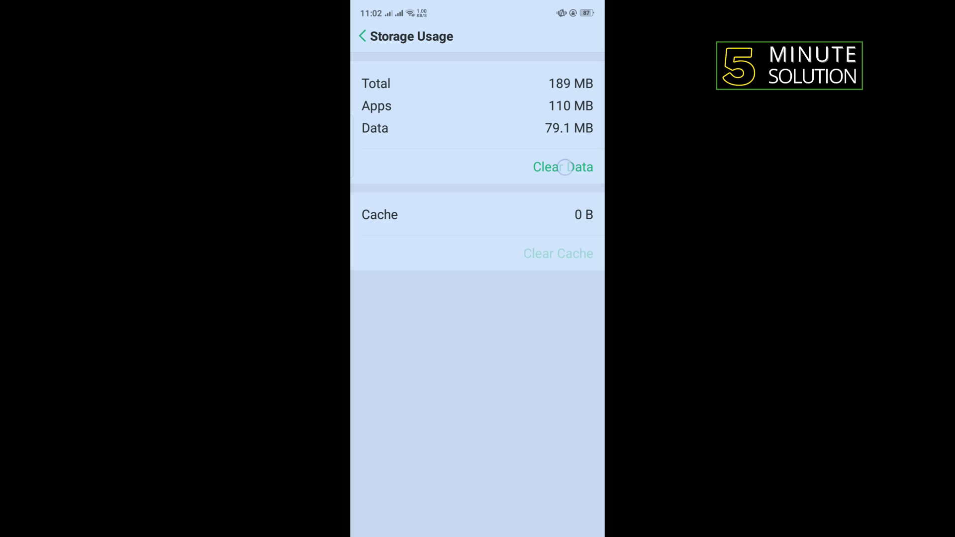
{"action": "left_click", "coordinate": [531, 329]}
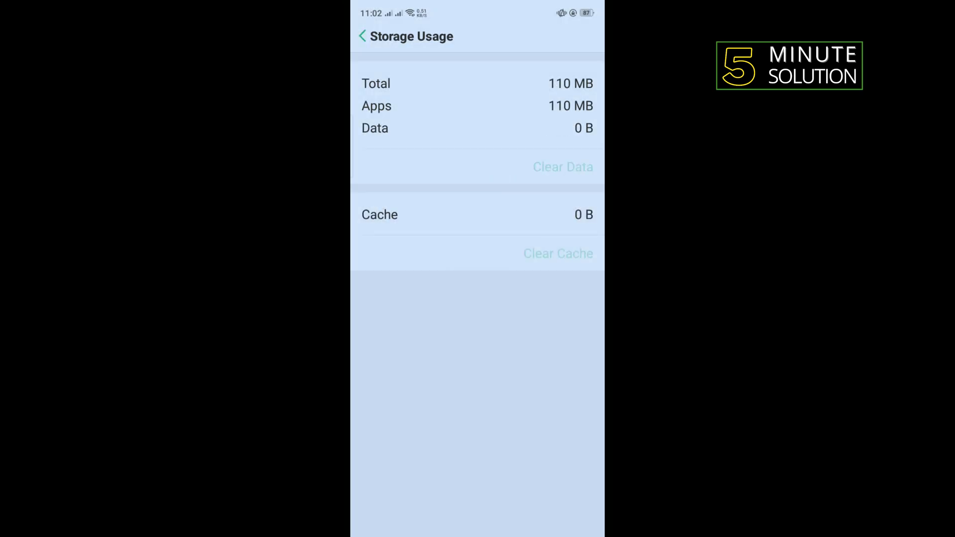
{"action": "left_click_drag", "start_coordinate": [475, 534], "coordinate": [455, 448]}
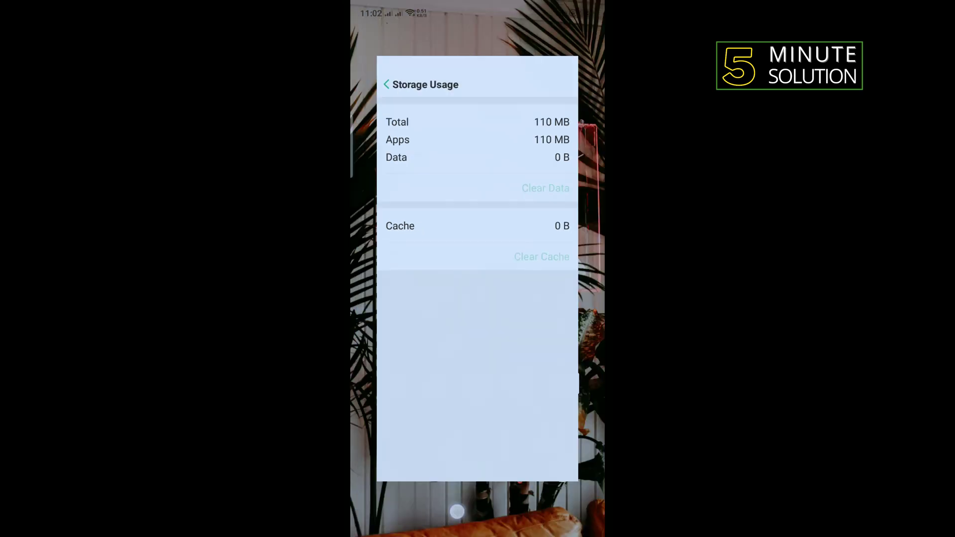